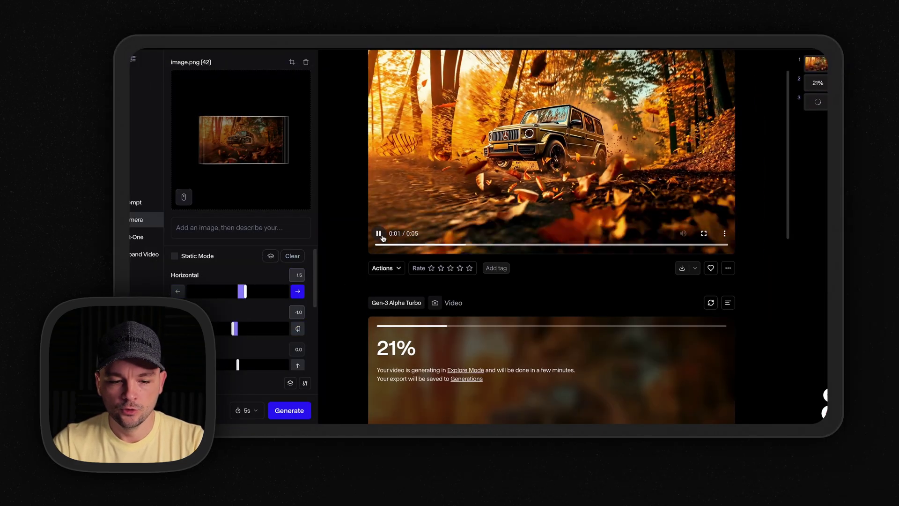
scroll(418, 292, down, 5)
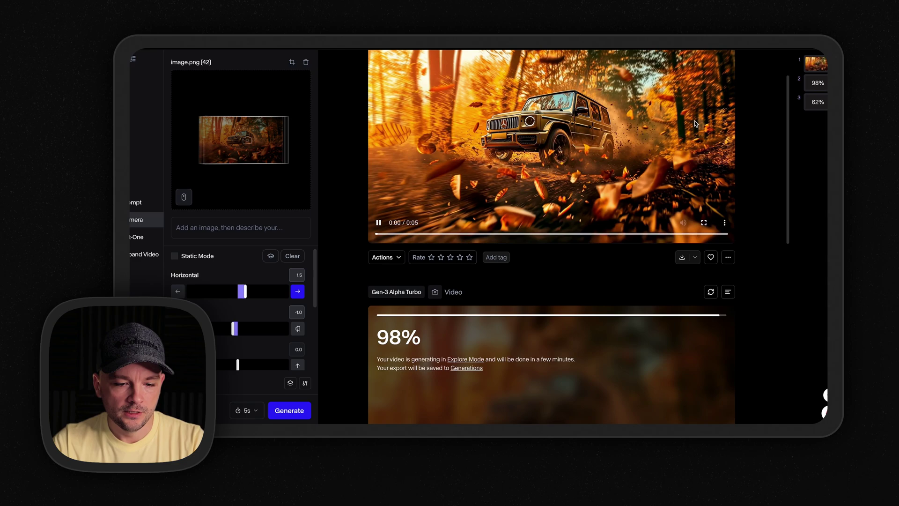
scroll(630, 164, up, 1)
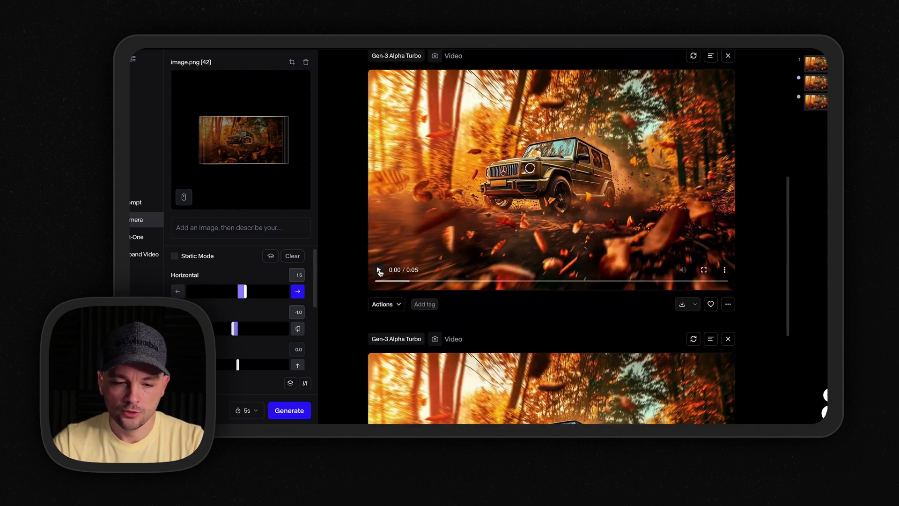
Step: Pause the generated clip and reuse its image and camera settings in Gen-3
click(660, 281)
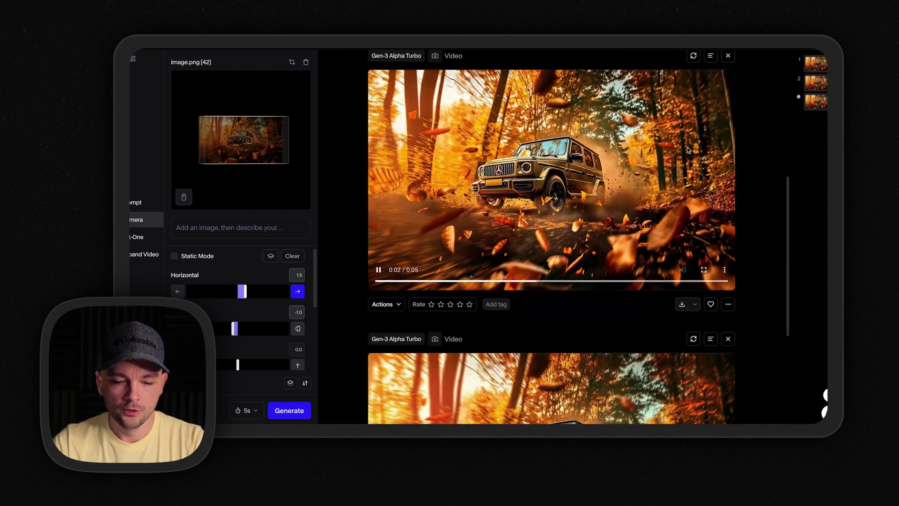
scroll(661, 281, down, 2)
scroll(693, 83, up, 2)
click(693, 62)
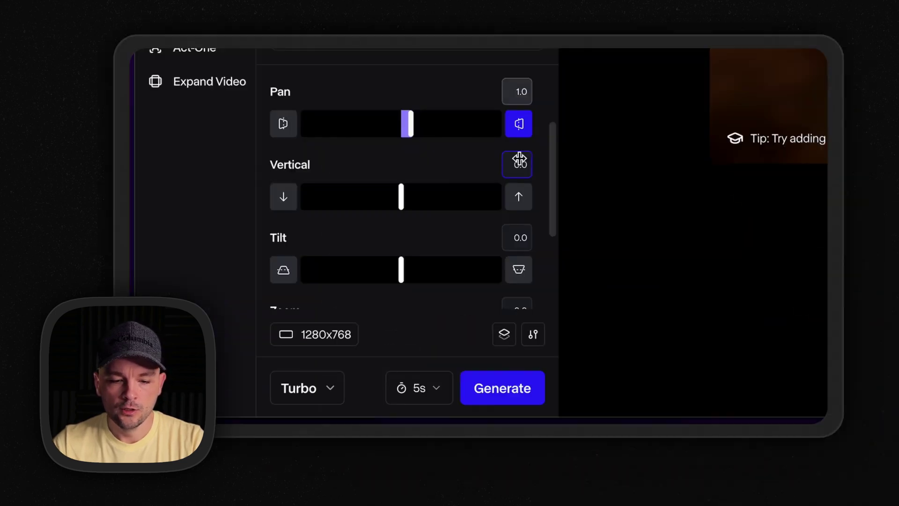
scroll(446, 163, up, 2)
scroll(445, 162, up, 2)
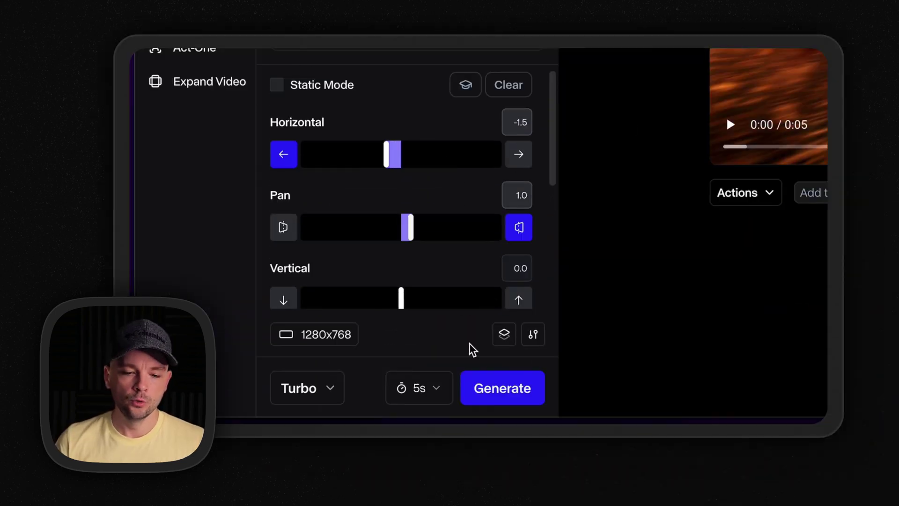
Step: Generate a left-moving clip at Horizontal -1.5, then a right-moving one at 1.5 with edited Pan
click(519, 393)
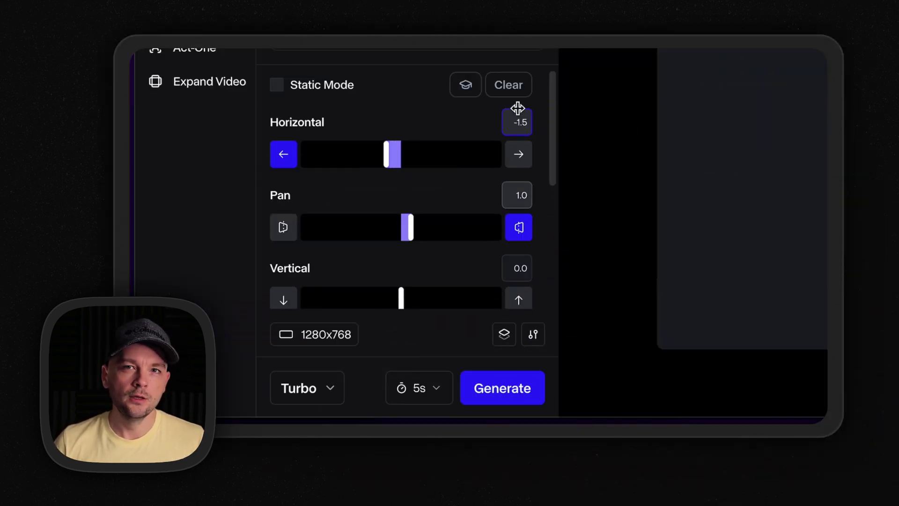
click(521, 125)
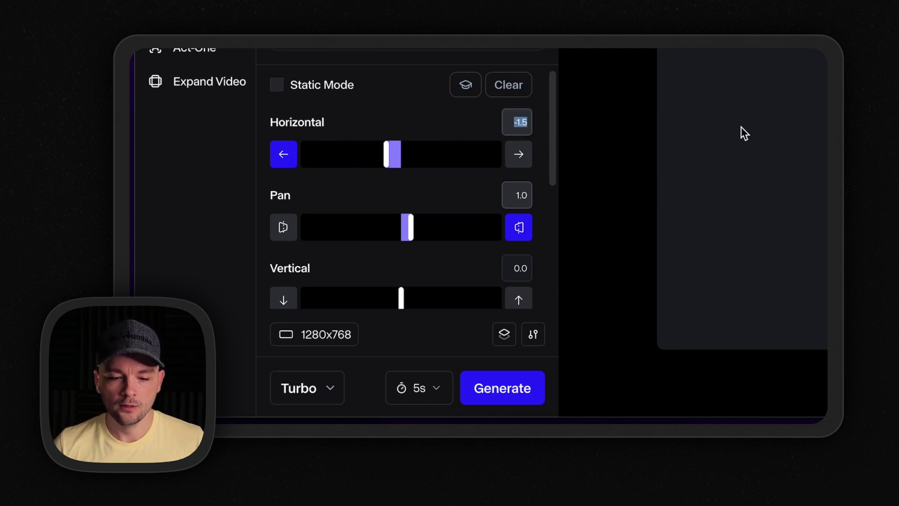
text(1.5)
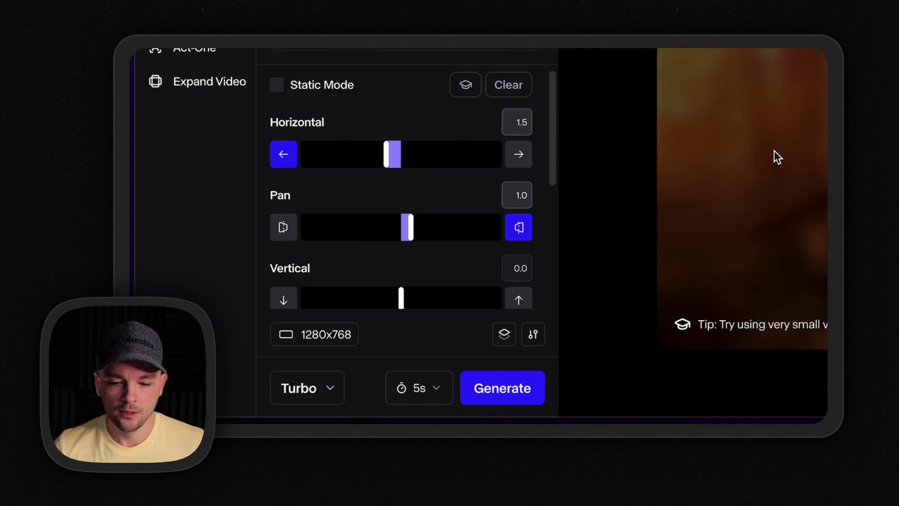
click(520, 198)
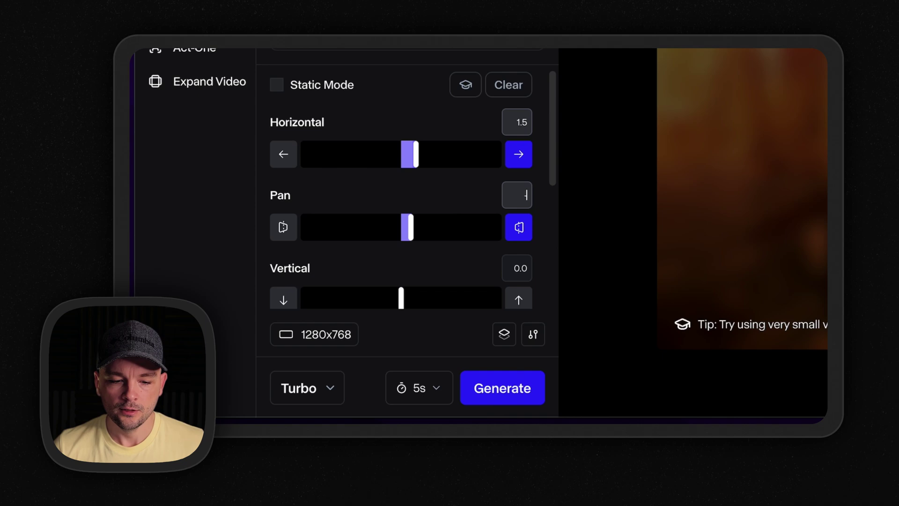
text(-1)
click(505, 389)
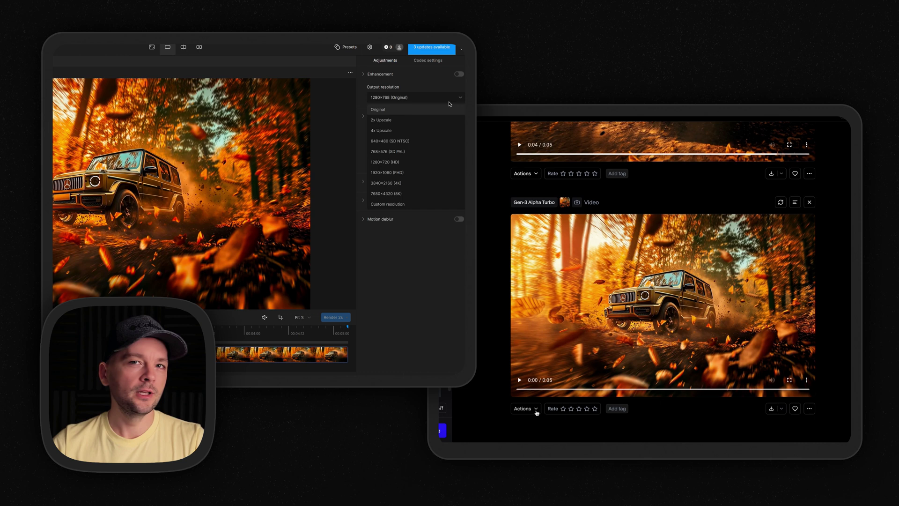
Step: Reveal Runway's Upscale to 4K action and set Topaz output resolution to 3840x2160 (4K)
click(536, 410)
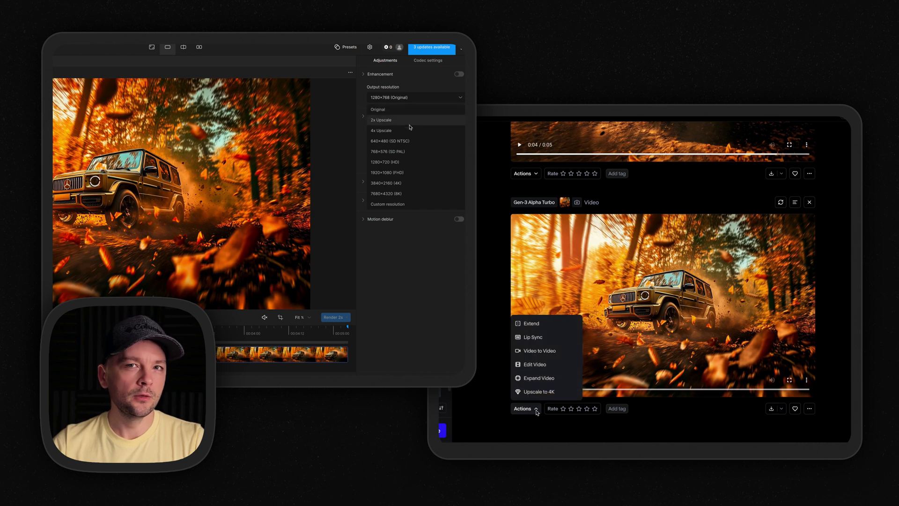
click(387, 185)
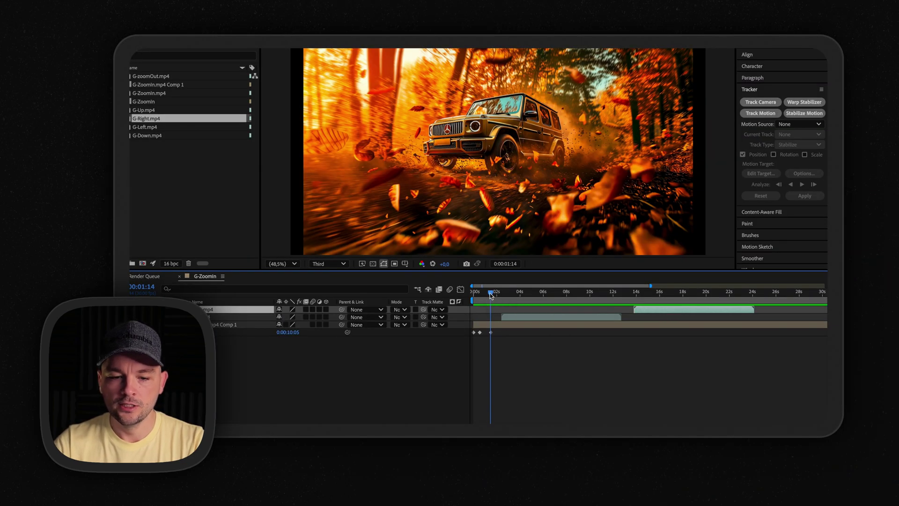
Step: Review the sequence and pre-compose the selected layer with default settings
drag(491, 295, 505, 313)
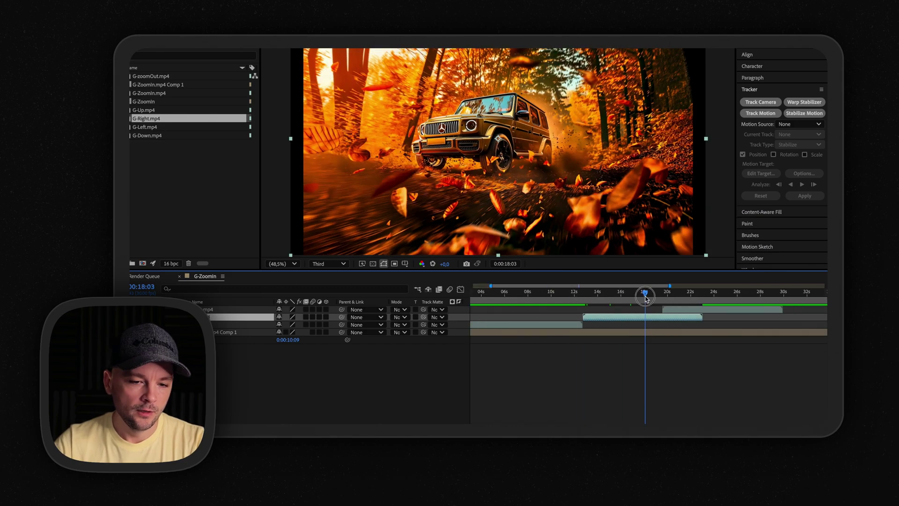
drag(646, 298, 519, 293)
key(minus)
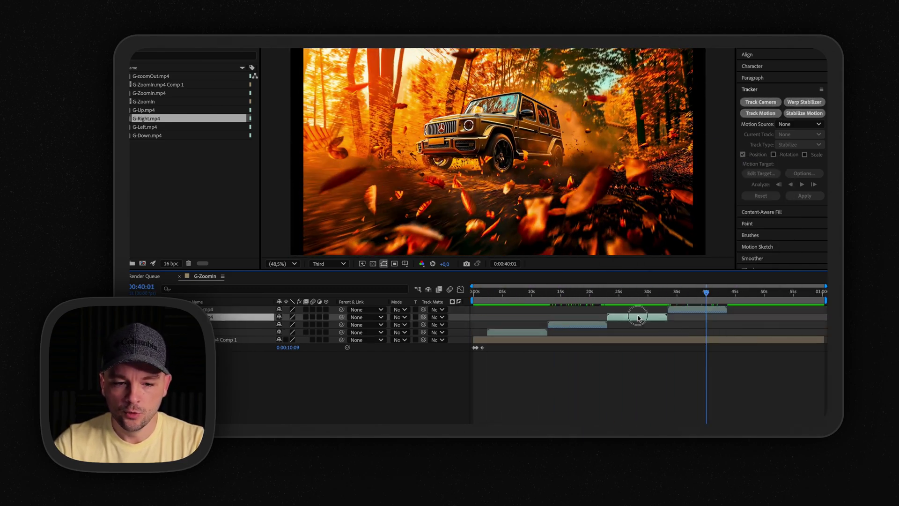
right_click(638, 319)
click(639, 398)
key(Return)
click(475, 296)
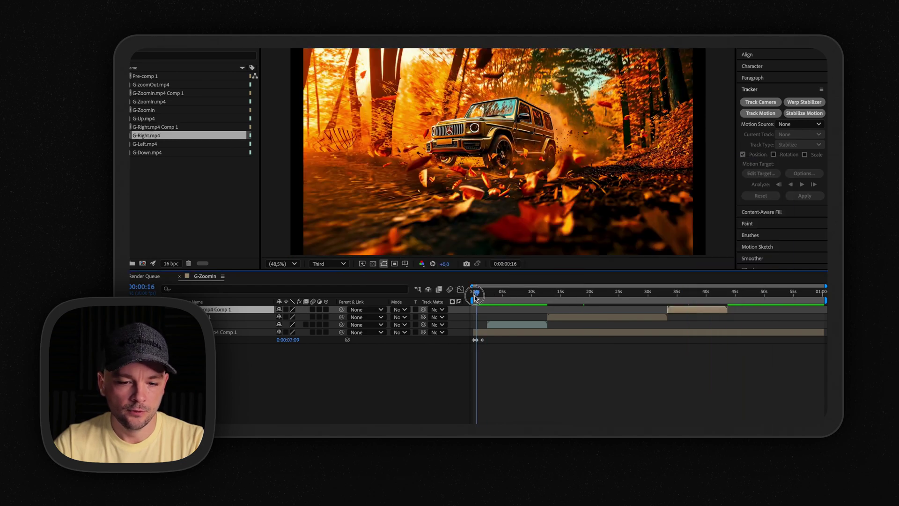
drag(476, 297, 483, 297)
Step: Enable time remapping on the third layer, add a remap keyframe and ease into it
click(535, 325)
key(equal)
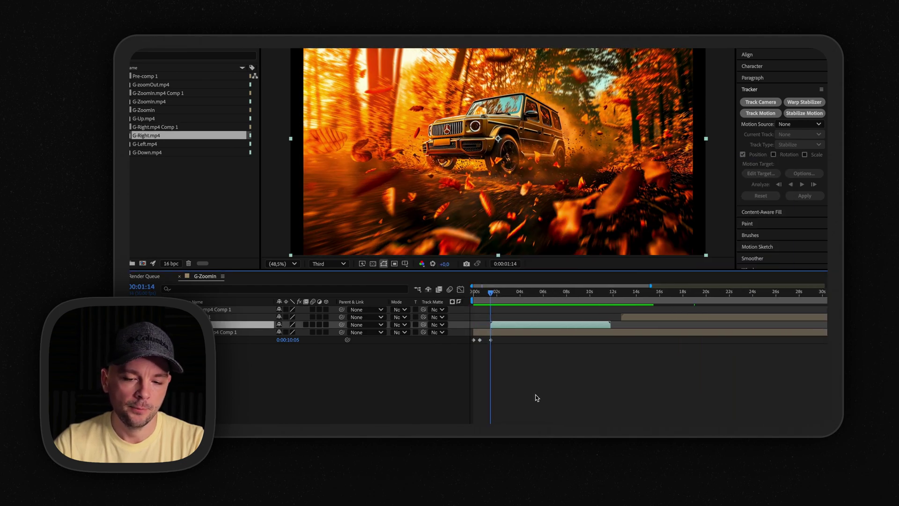
right_click(535, 325)
click(663, 205)
right_click(523, 332)
click(638, 367)
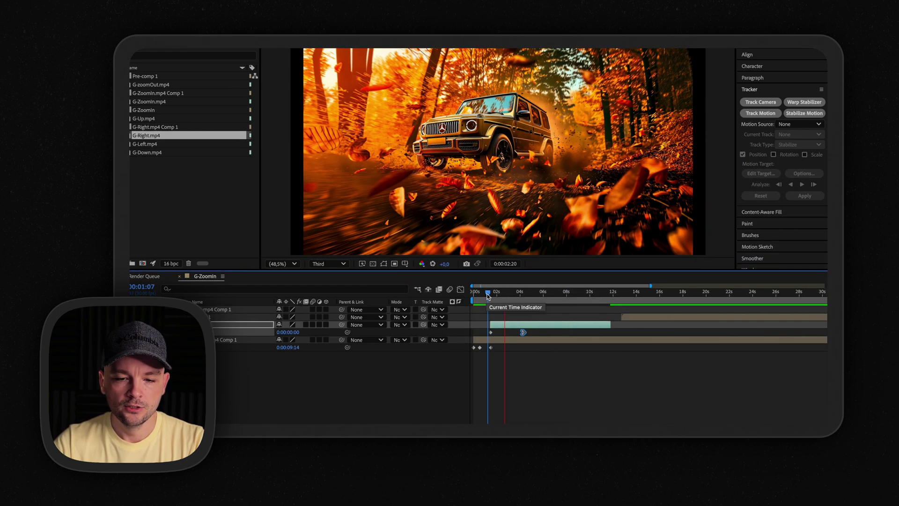
drag(488, 297, 491, 295)
click(452, 301)
right_click(490, 407)
click(632, 387)
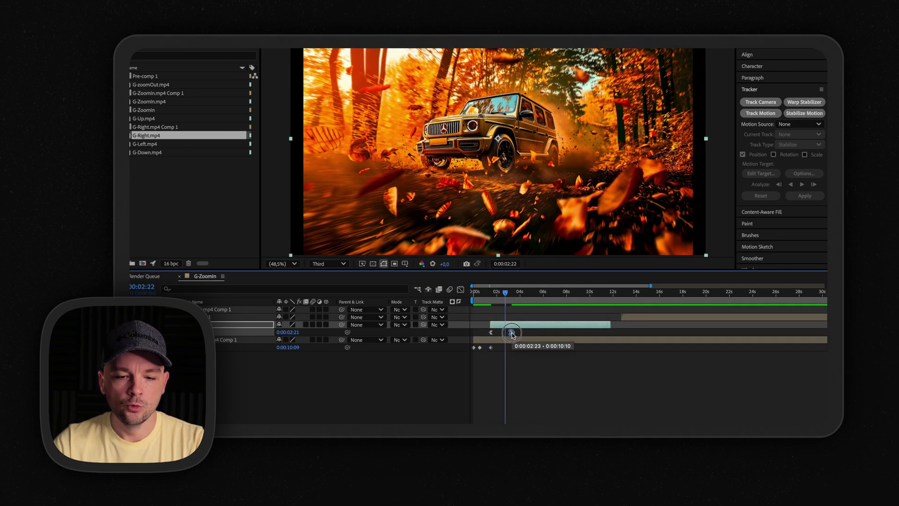
key(shift+F3)
key(shift+F3)
Step: Start the second layer at the playhead, shift its remap keyframe and apply easy ease
click(511, 296)
key([)
drag(511, 296, 669, 294)
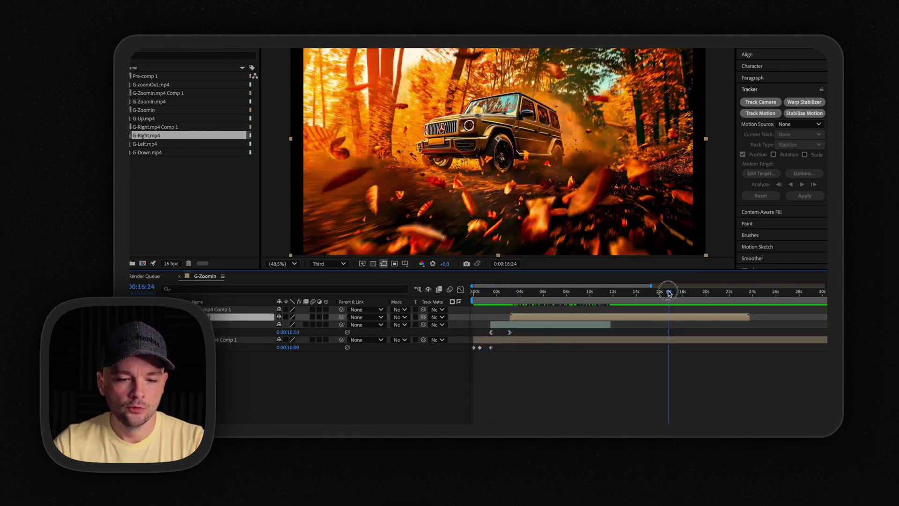
key(ctrl+alt+t)
drag(545, 331, 542, 328)
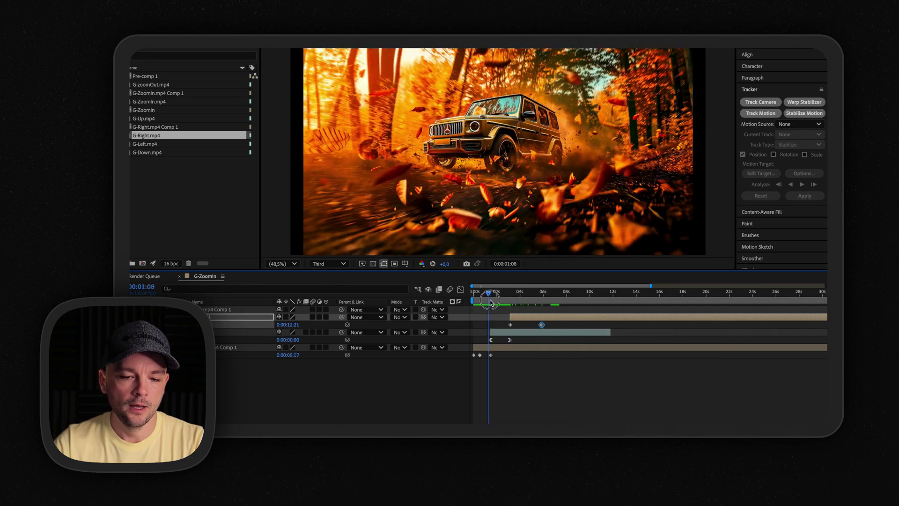
right_click(542, 325)
click(663, 387)
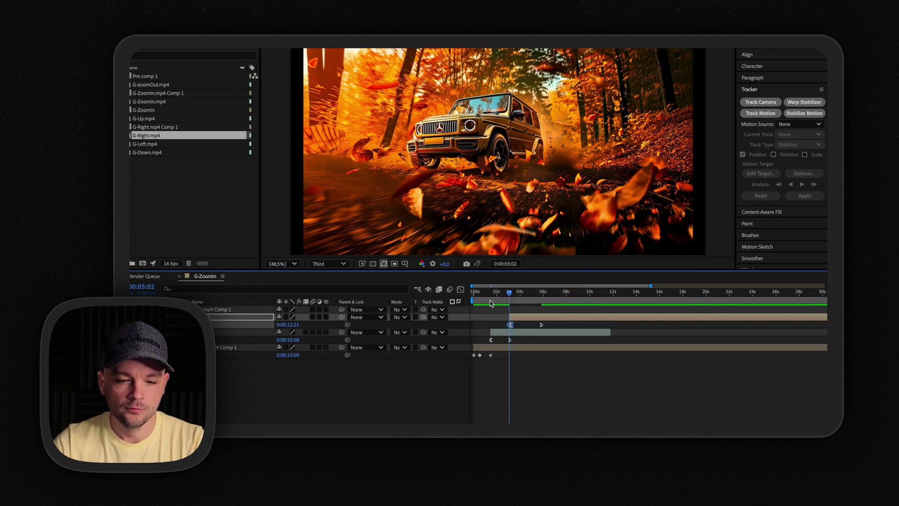
key(space)
click(495, 301)
click(541, 325)
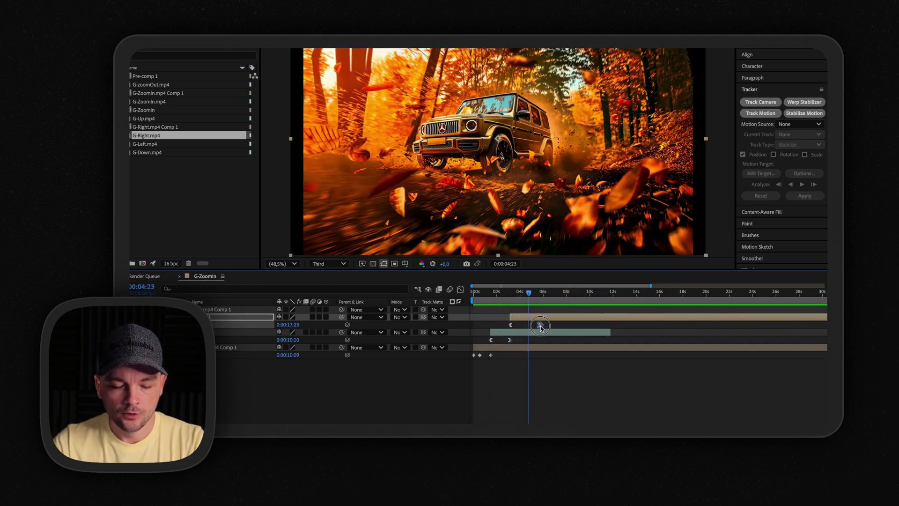
Step: Check the bottom layer's speed curve and enable time remapping on the top layer
click(494, 345)
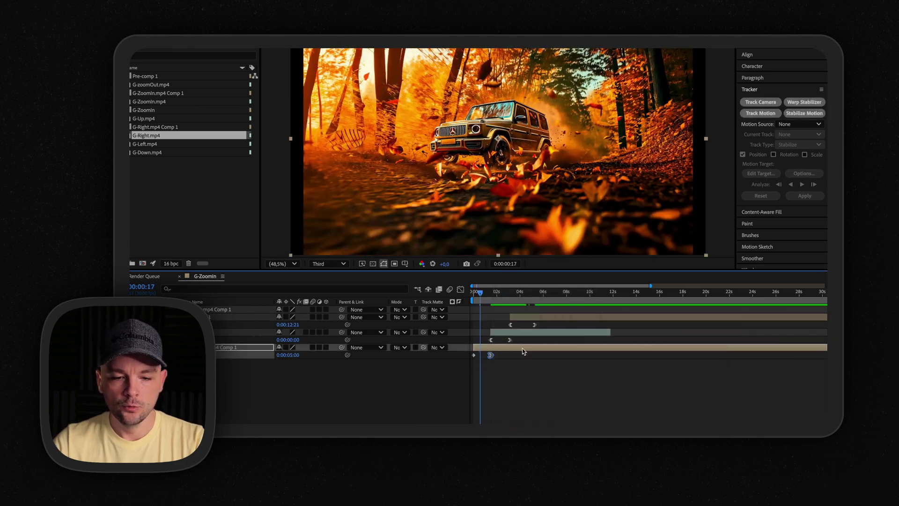
key(shift+F3)
key(shift+F3)
key(space)
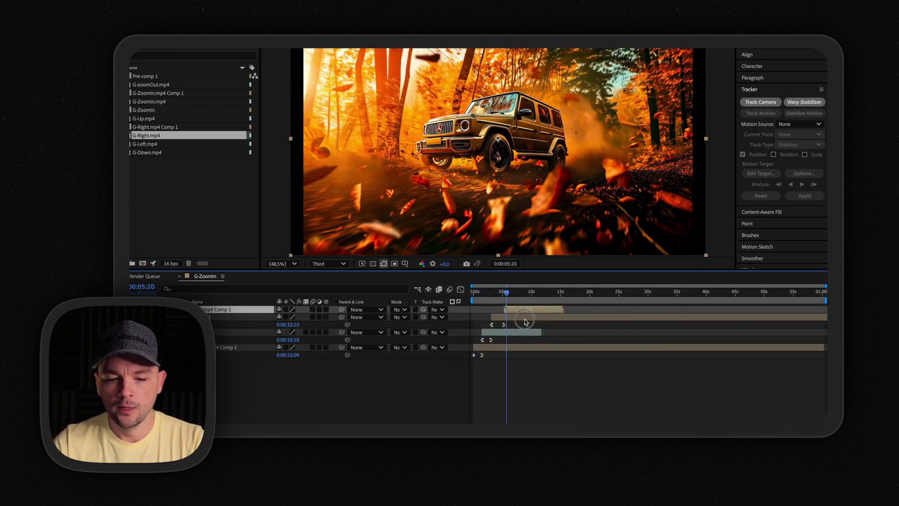
right_click(539, 309)
click(563, 171)
key(shift+F3)
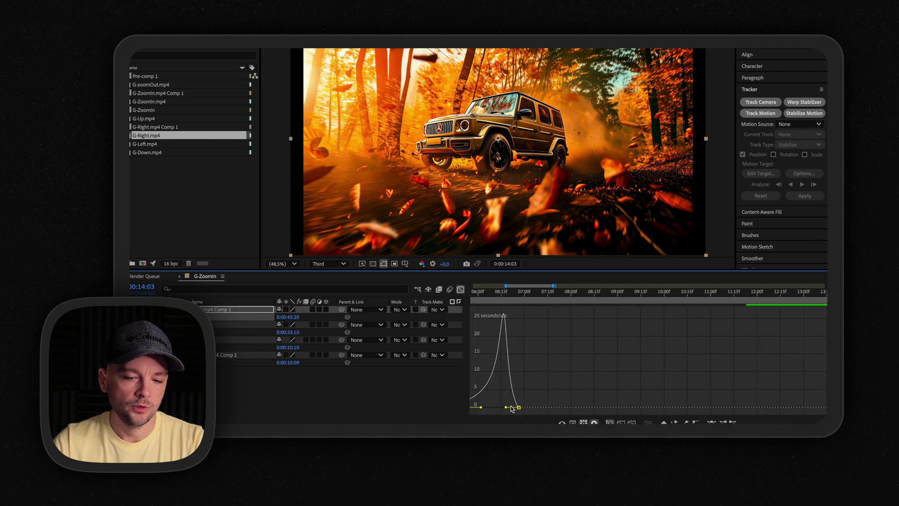
key(shift+F3)
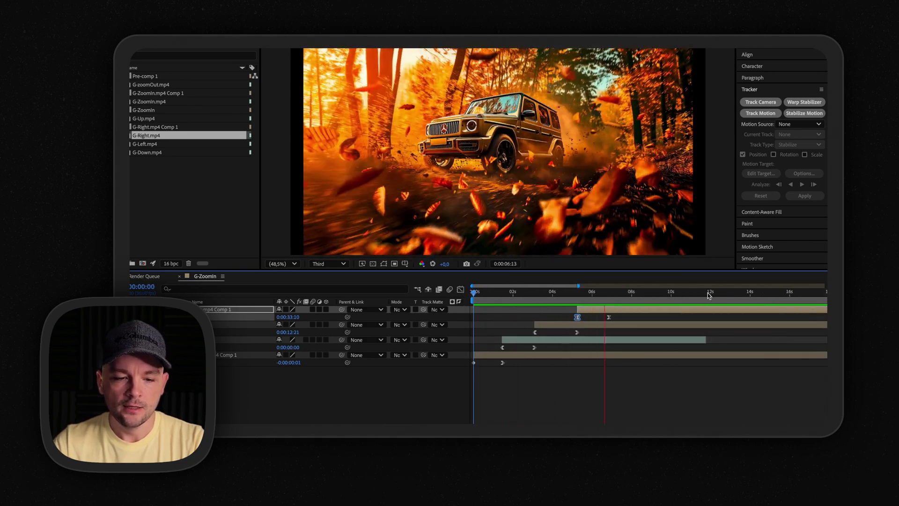
Step: Freeze the top clip on its last frame at the clip's end
click(608, 292)
right_click(603, 309)
click(705, 251)
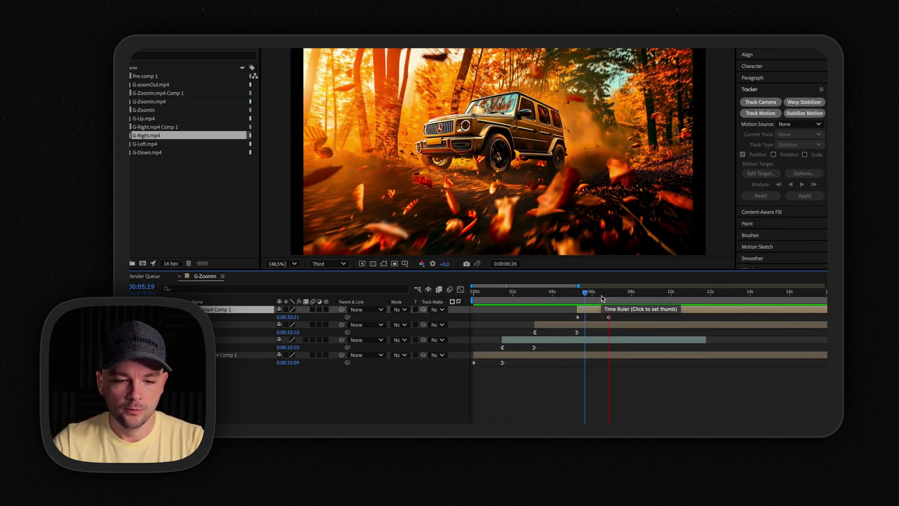
key(minus)
key(minus)
key(minus)
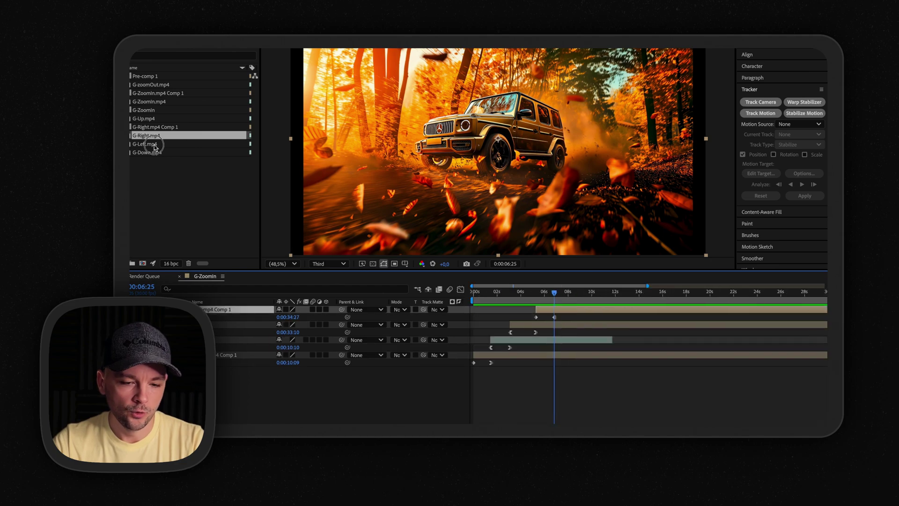
Step: Add G-Up.mp4 and G-Down.mp4 to the composition and start the new clip later
click(146, 119)
ctrl+click(145, 152)
drag(145, 152, 352, 313)
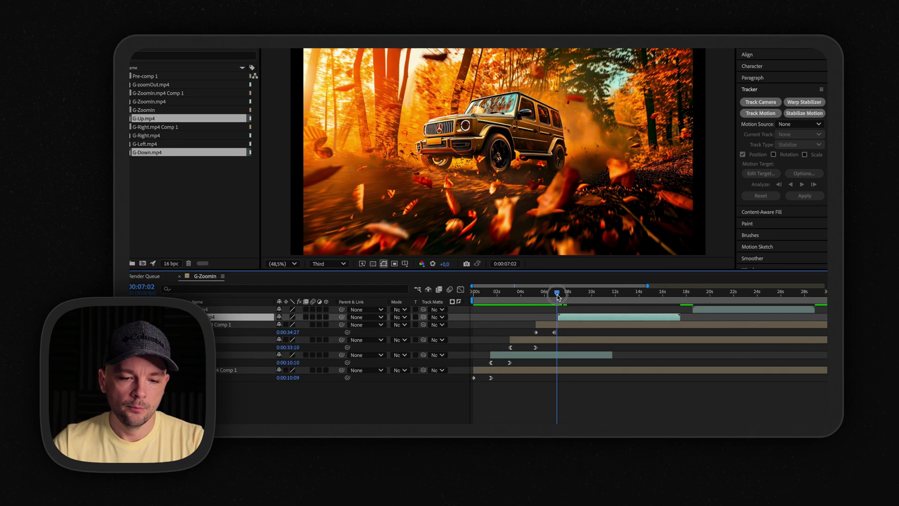
mouse_move(555, 291)
mouse_down()
mouse_move(559, 297)
mouse_move(537, 304)
mouse_up()
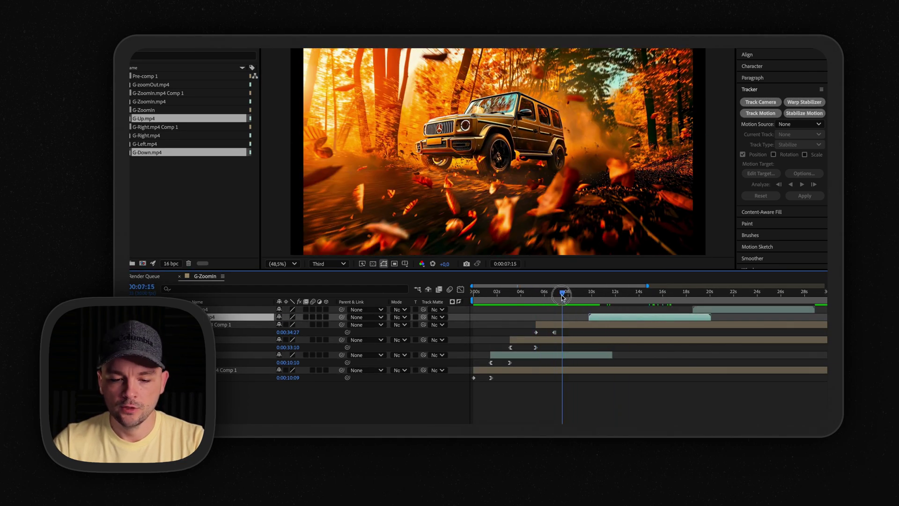
drag(597, 298, 674, 294)
Step: Inspect G-Right.mp4 Comp 1, then start the second layer at the playhead and trim the third
double_click(633, 325)
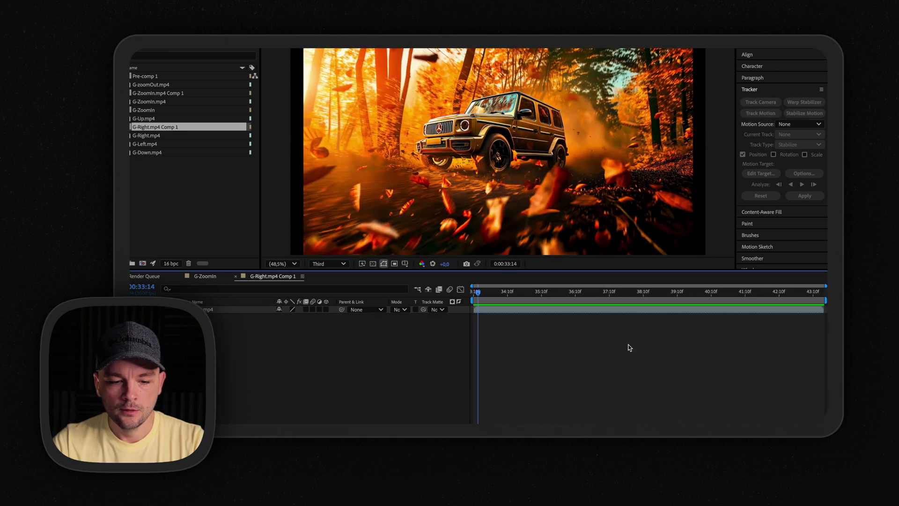
click(205, 275)
click(238, 317)
key(bracketleft)
click(658, 293)
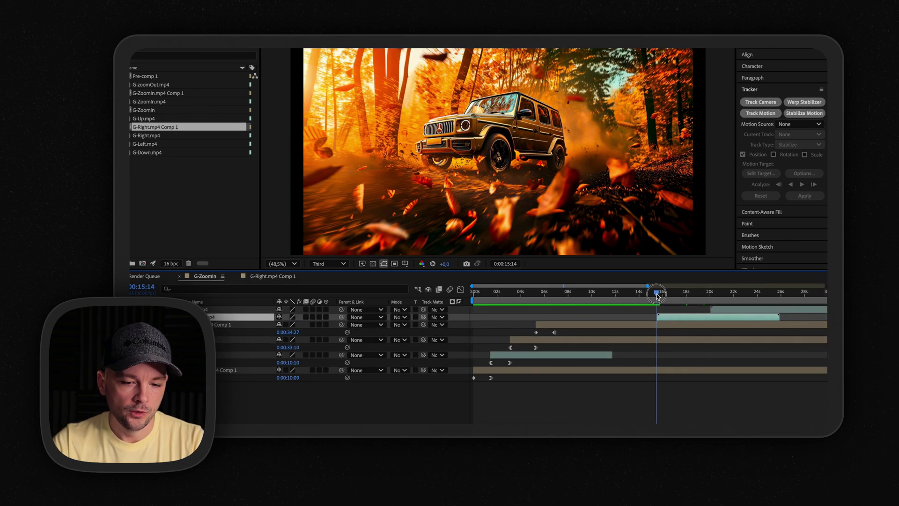
mouse_move(556, 315)
mouse_down()
mouse_move(537, 309)
mouse_move(627, 294)
mouse_move(550, 292)
mouse_up()
click(557, 325)
Step: Move the second layer later and enable time remapping on the third layer
right_click(538, 309)
click(533, 295)
right_click(599, 324)
click(710, 211)
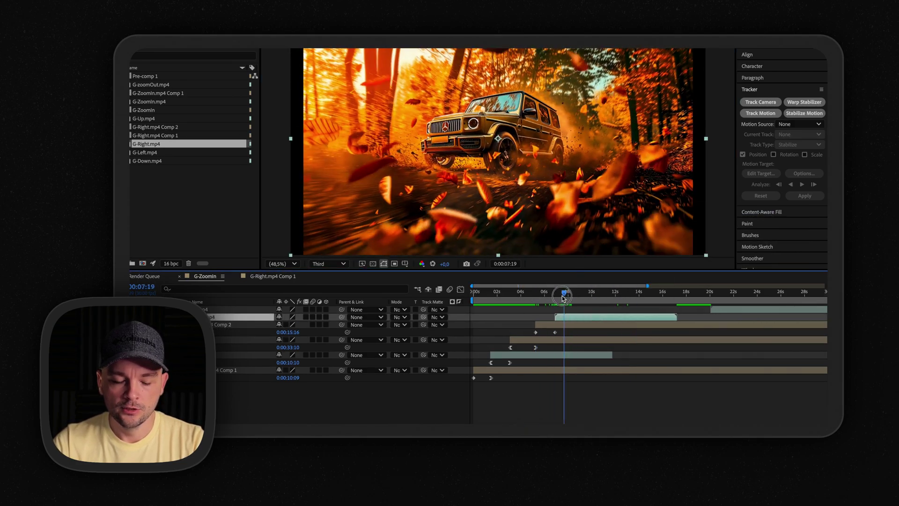
right_click(554, 331)
click(460, 289)
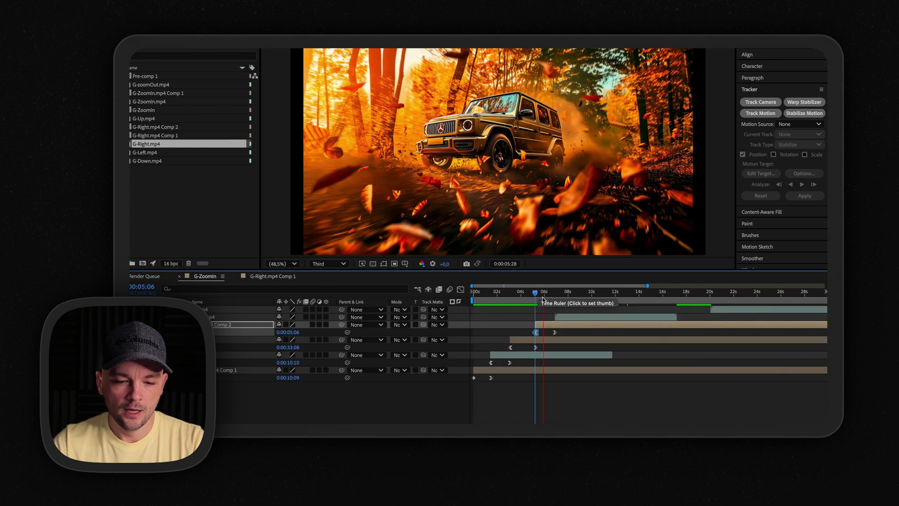
click(618, 316)
right_click(542, 317)
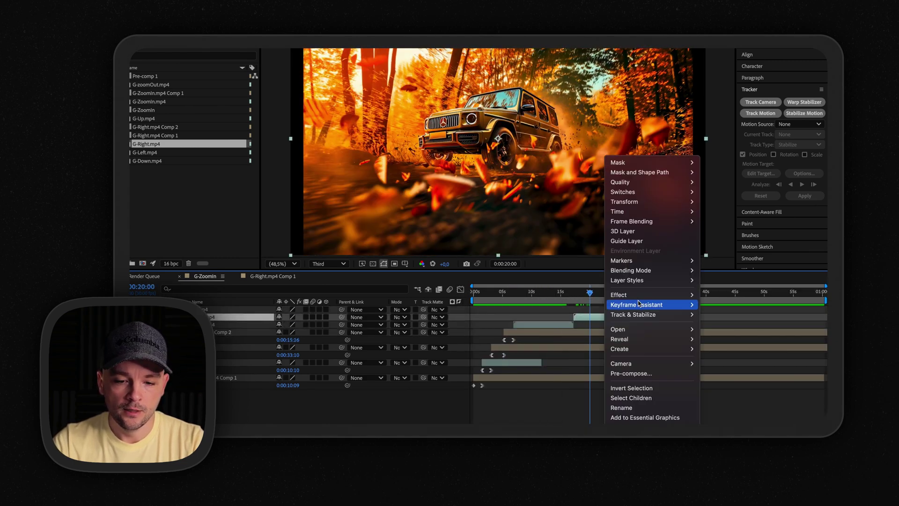
Step: Sequence the layers, nest them into Pre-comp 2, and reveal its time-remap speed curve
click(562, 302)
click(673, 311)
right_click(673, 310)
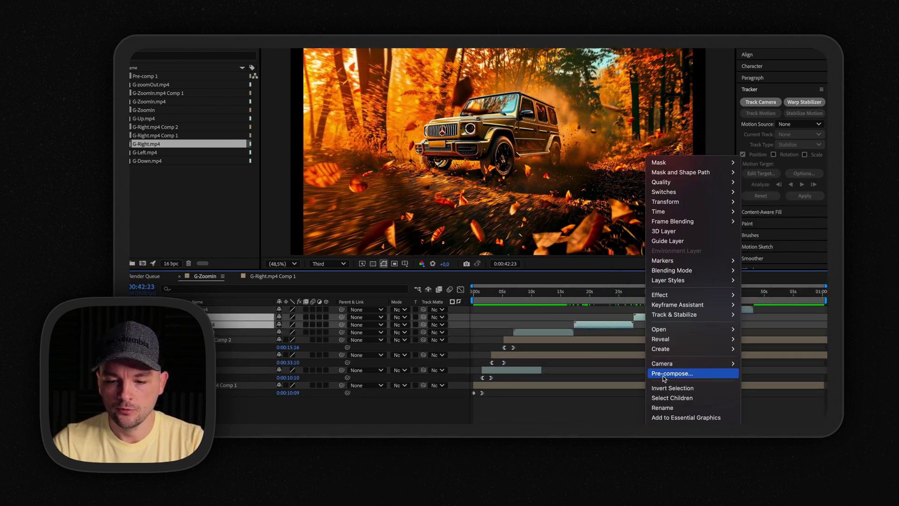
click(662, 374)
key(Return)
key(ctrl+alt+t)
click(461, 289)
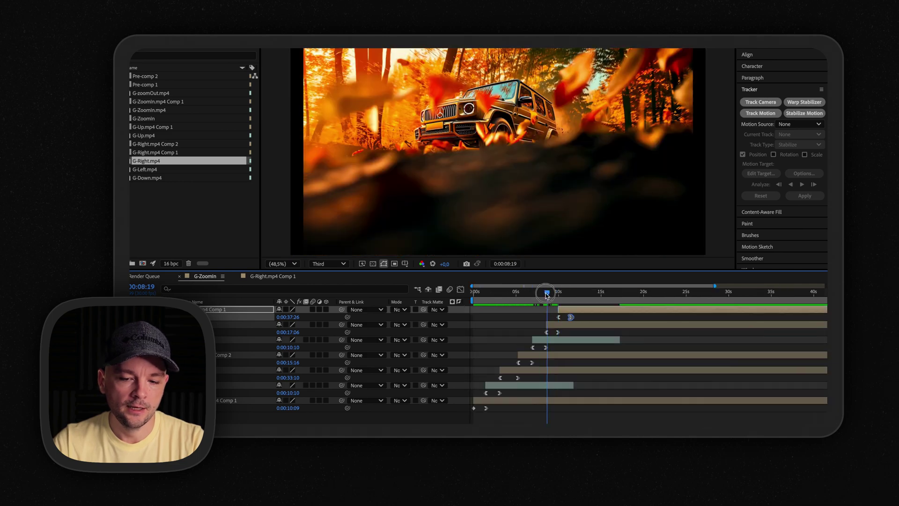
Step: Add G-zoomOut.mp4 as the top layer with time remapping and preview around 13 seconds
drag(178, 93, 211, 310)
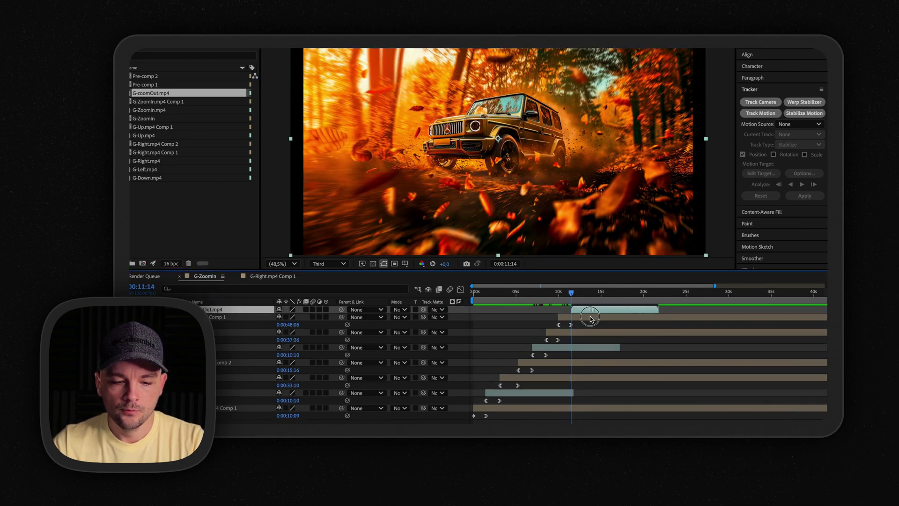
right_click(635, 309)
click(742, 241)
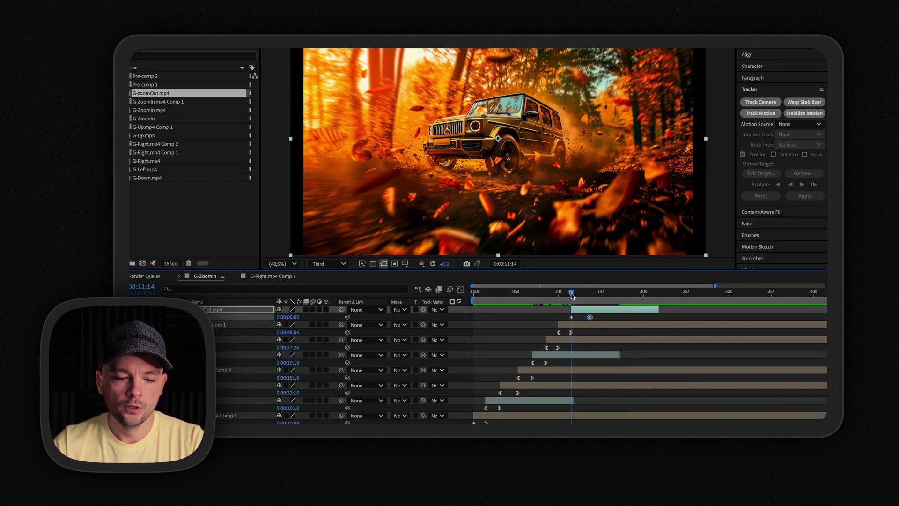
click(585, 309)
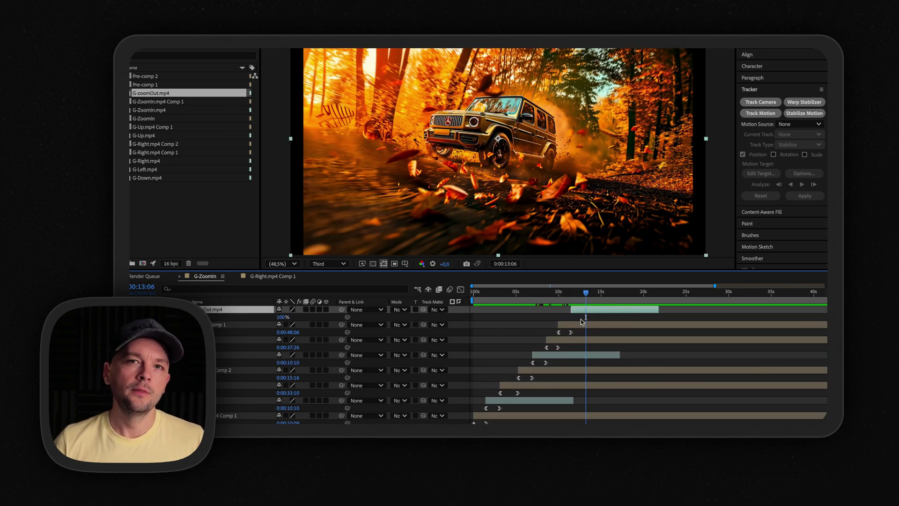
key(space)
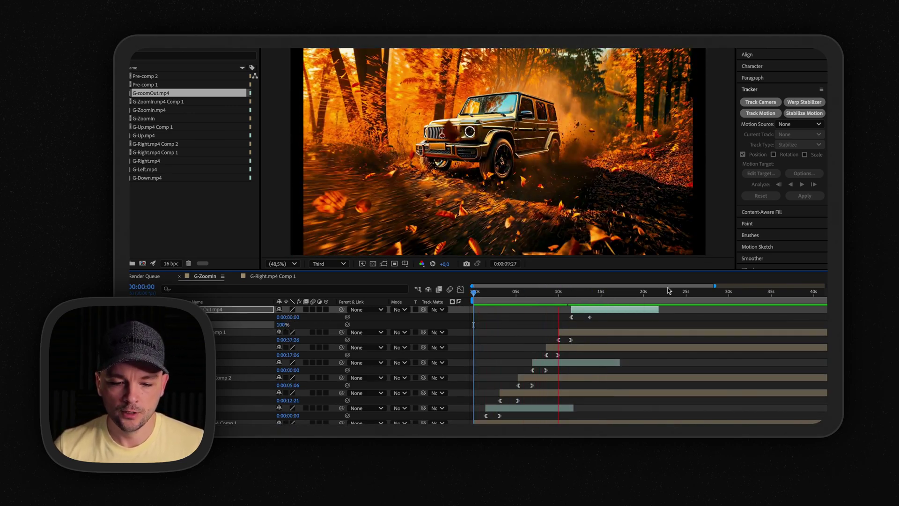
click(572, 291)
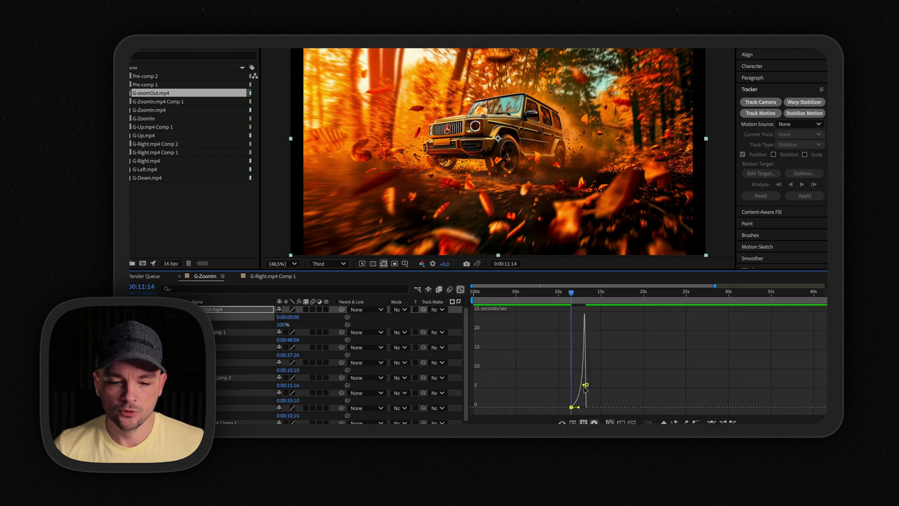
Step: Pre-compose the selected layers into a new composition
right_click(256, 310)
click(297, 374)
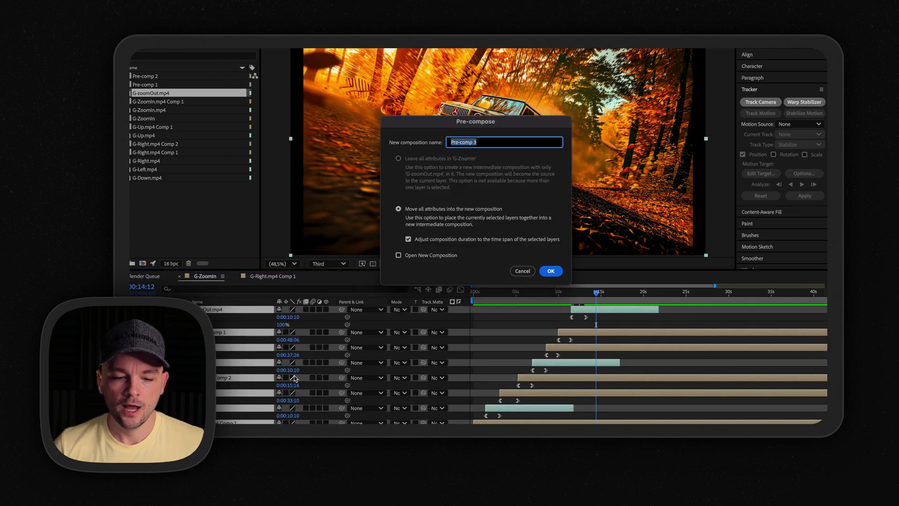
click(551, 272)
Step: Place Pre-comp 3 on the iMac mockup screen and bring up the RTFX sound library
click(206, 277)
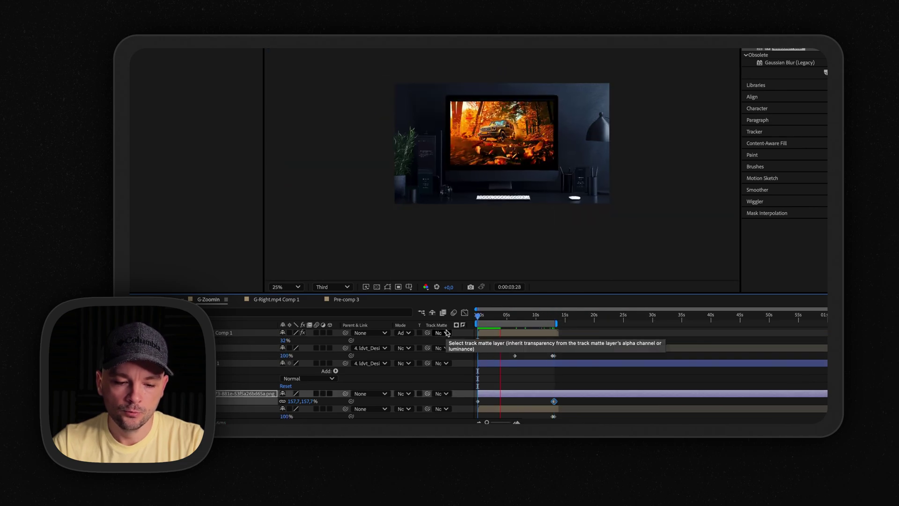
drag(558, 317, 486, 317)
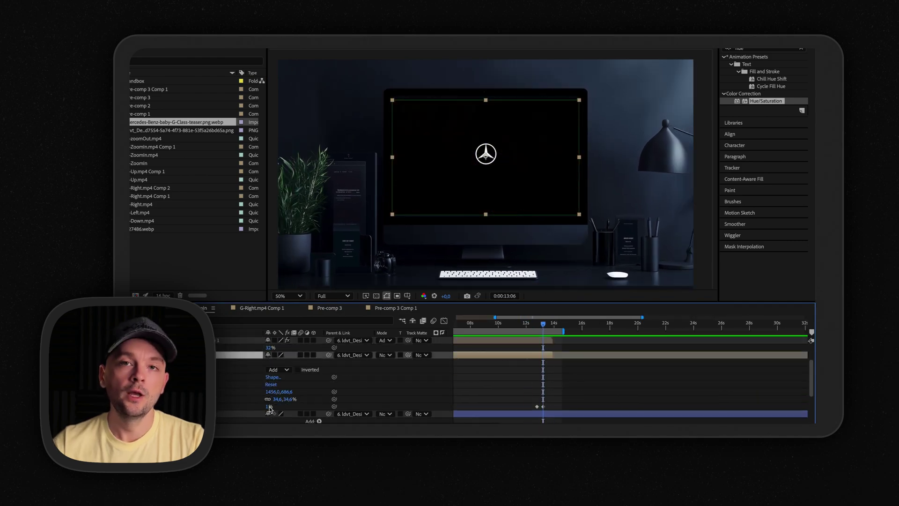
right_click(547, 161)
click(666, 221)
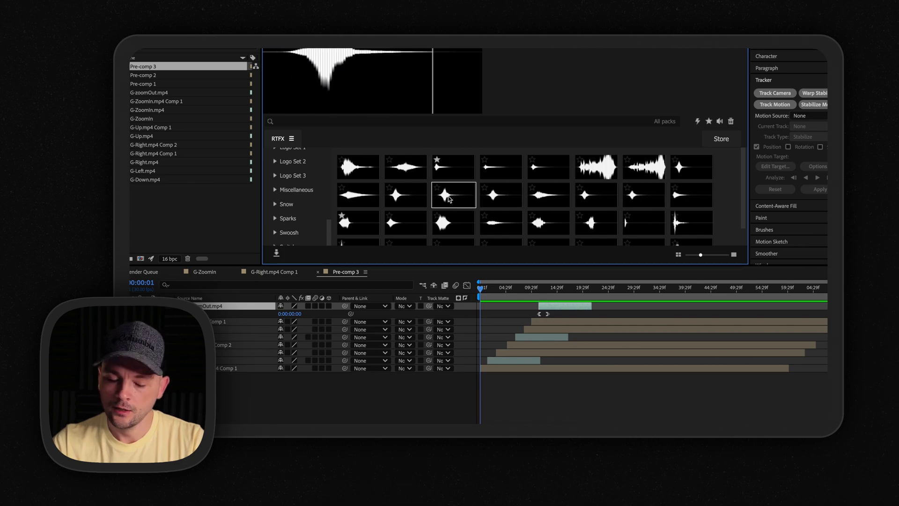
Step: Insert whoosh 11.mp3 and paste copies at the camera move near 6 seconds
click(448, 199)
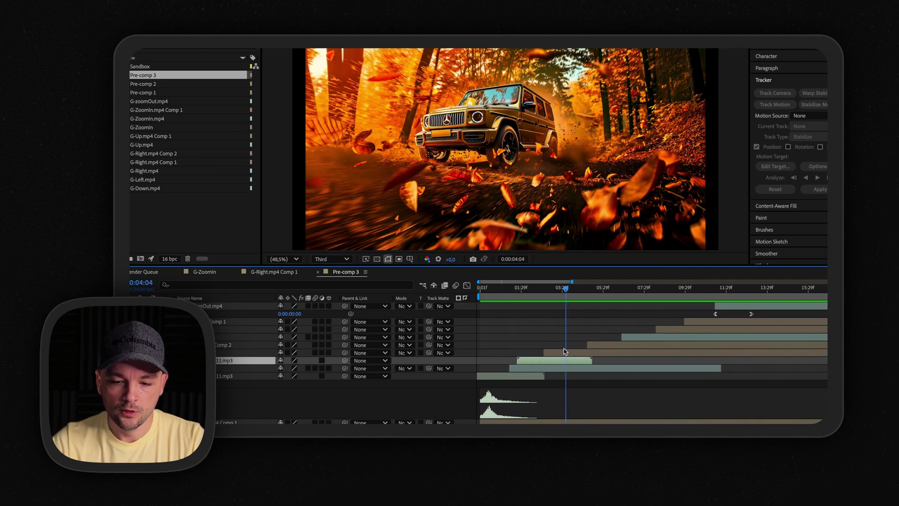
key(ctrl+v)
click(554, 290)
click(590, 289)
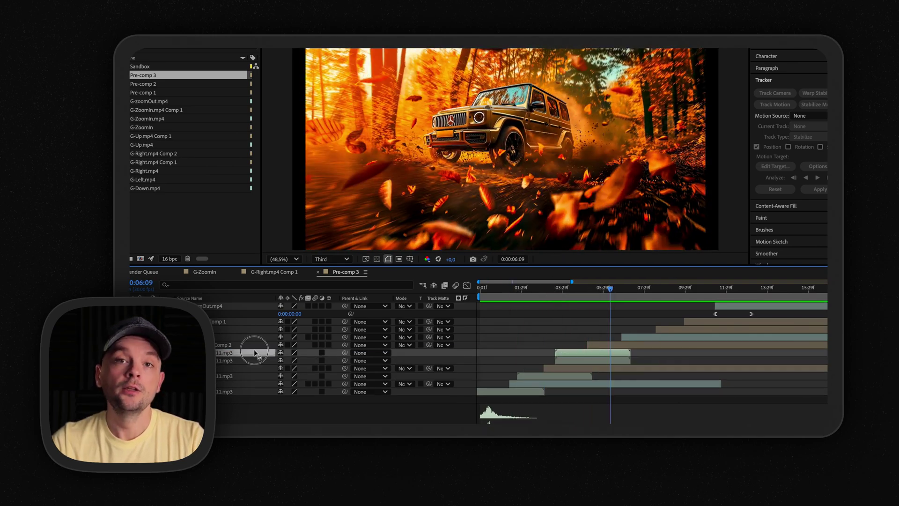
key(ctrl+v)
Step: Align more whoosh copies to later camera moves, nudge the top one earlier, and preview
click(616, 290)
drag(617, 289, 627, 290)
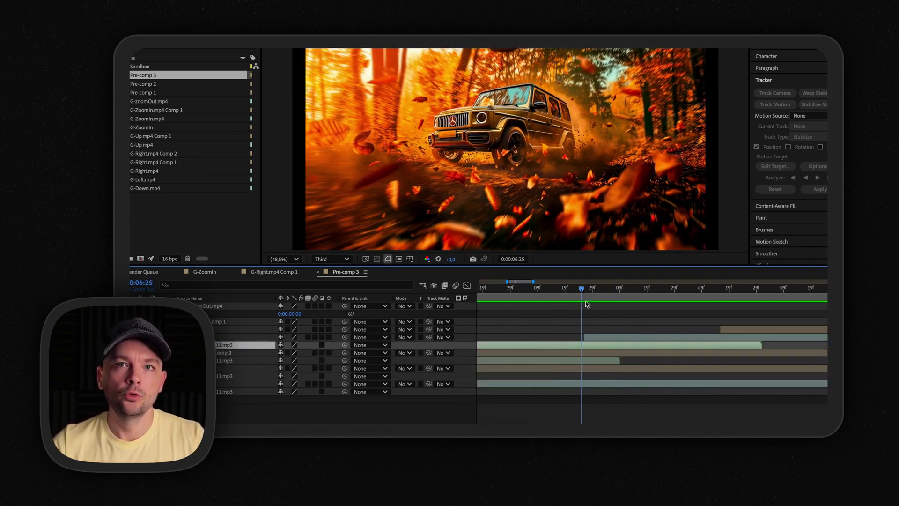
key(semicolon)
key(ctrl+v)
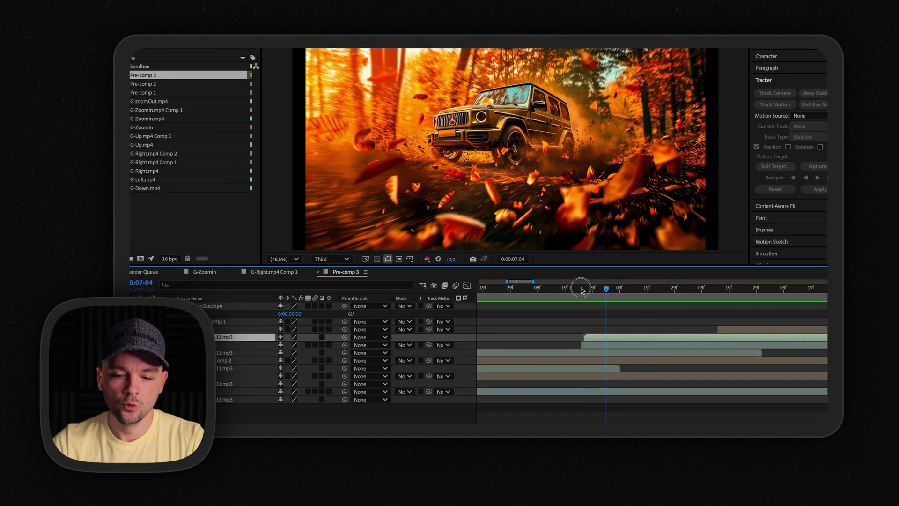
click(588, 289)
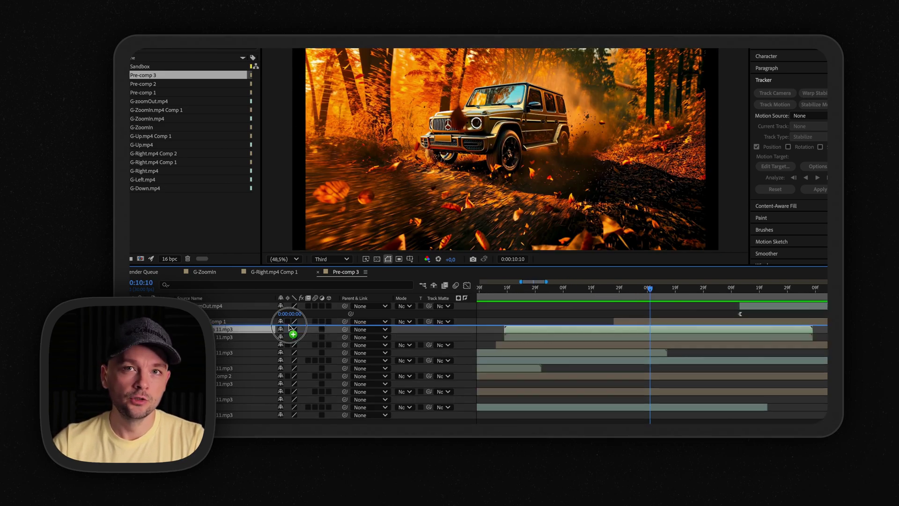
drag(588, 290, 611, 290)
key(semicolon)
key(ctrl+v)
click(753, 290)
drag(753, 307, 749, 306)
key(space)
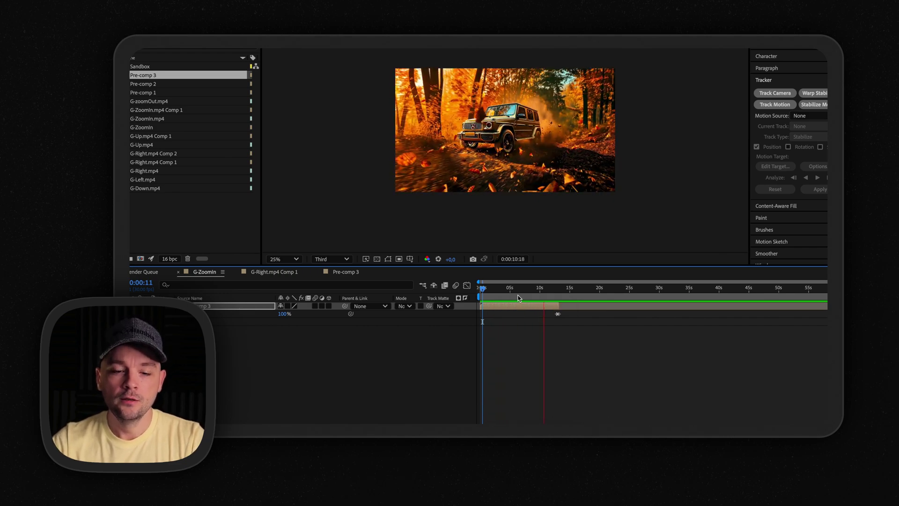
Step: Scrub through the nested Pre-comp 3 sequence in G-ZoomIn to review it
drag(519, 298, 517, 294)
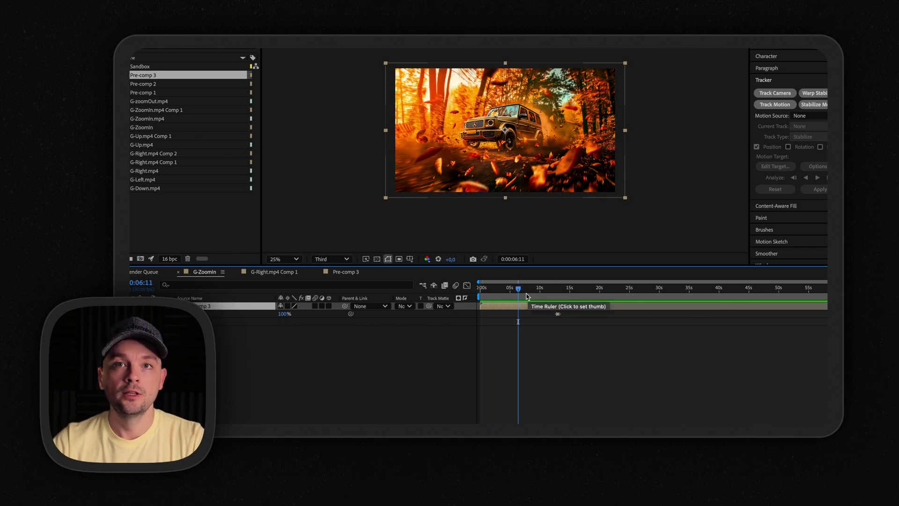